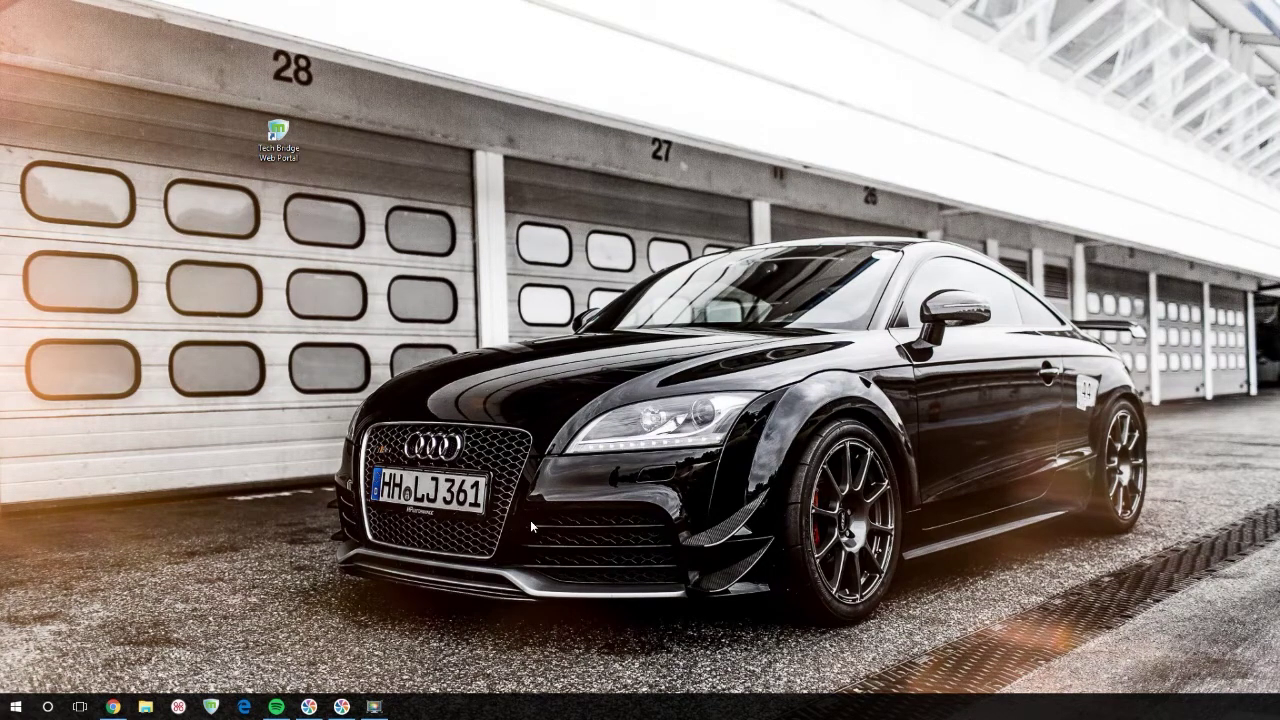
- Open the Tech Bridge portal login, also via mdhtech.com's HELP DESK > NOC LOGIN
double_click(286, 140)
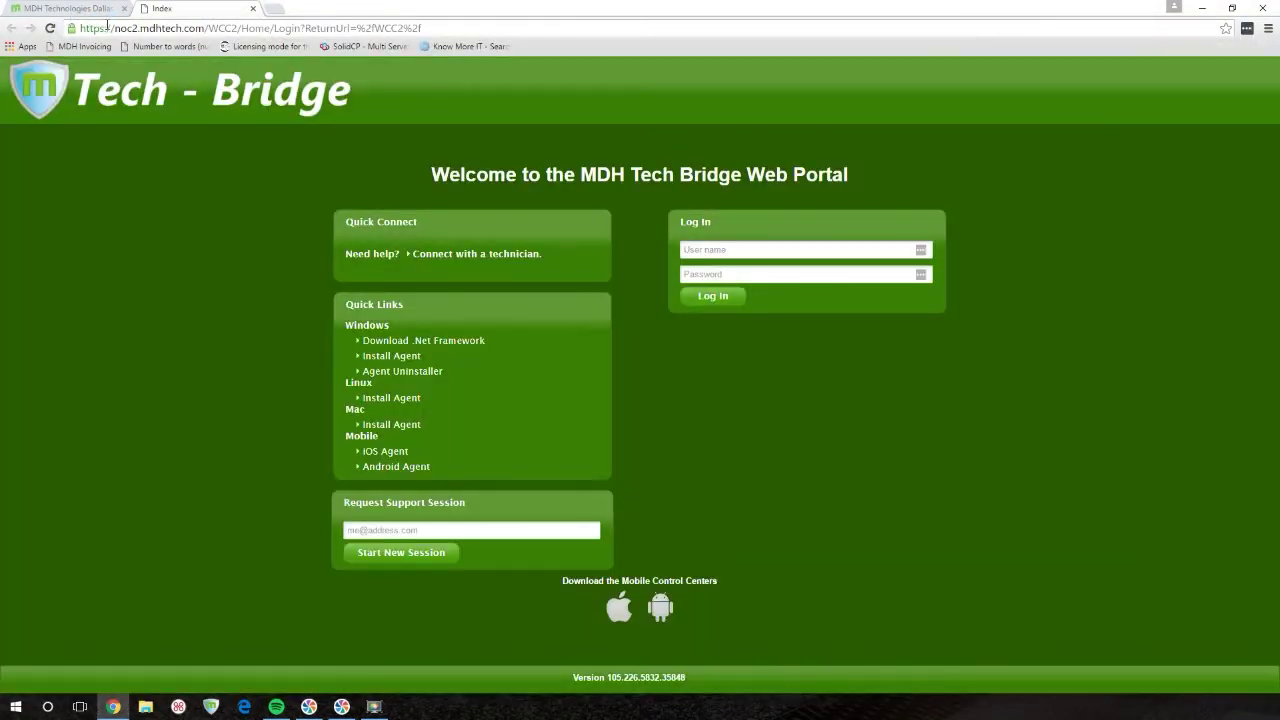
drag(113, 28, 205, 28)
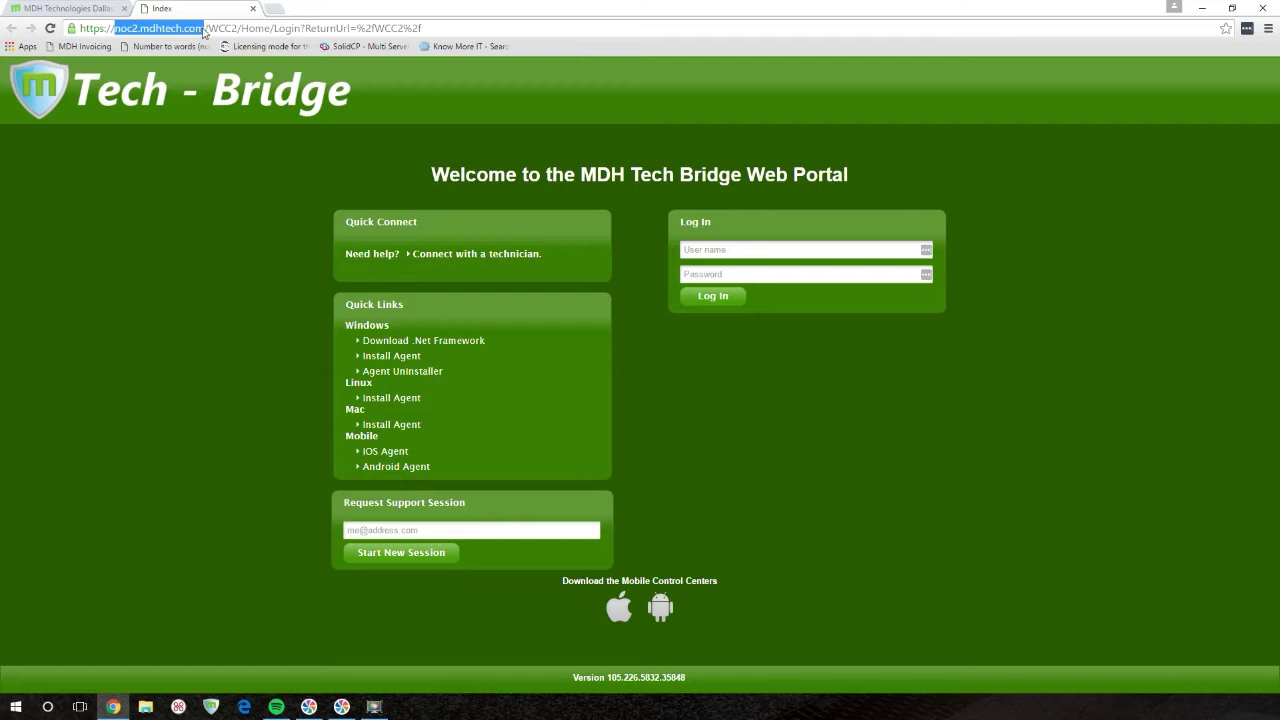
click(80, 7)
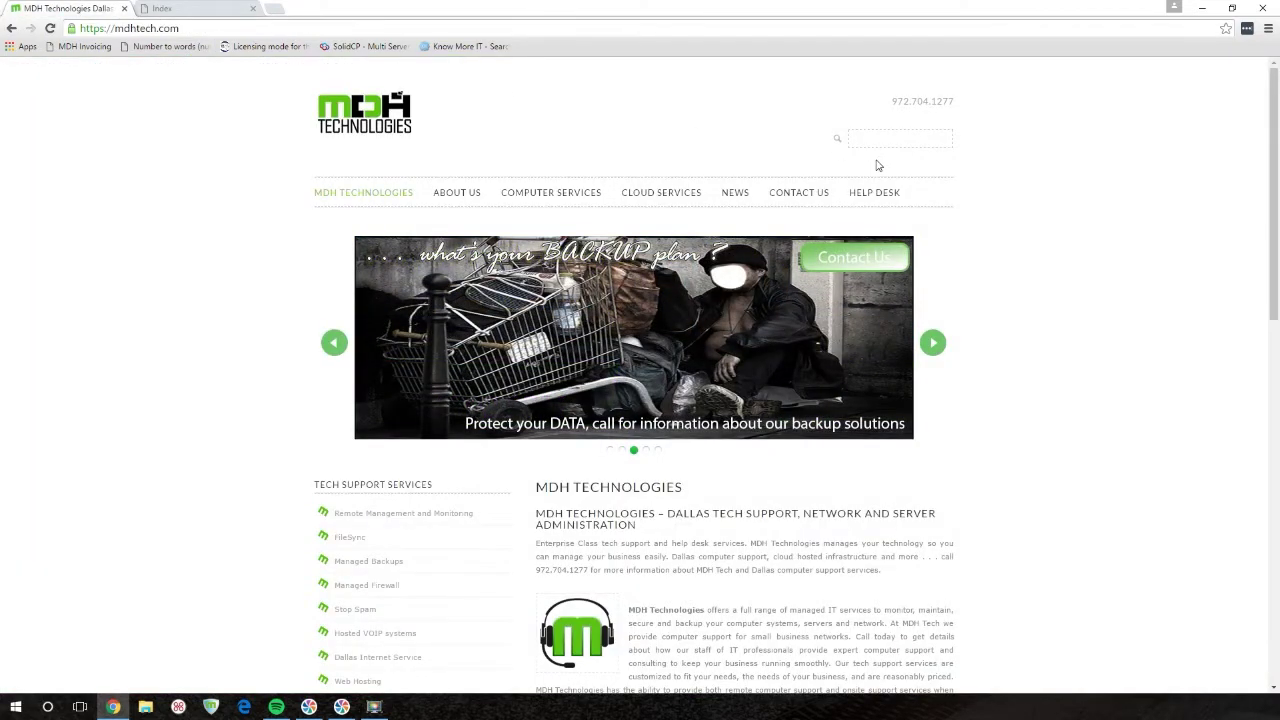
mouse_move(883, 197)
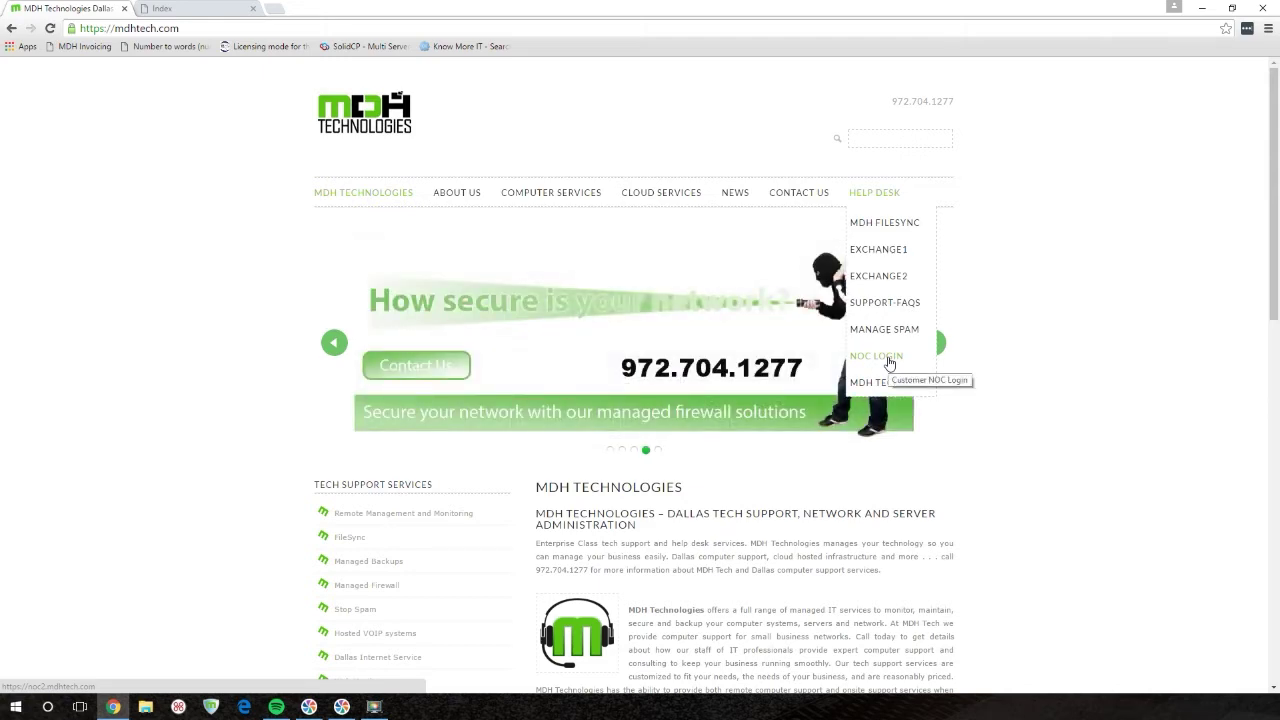
click(889, 360)
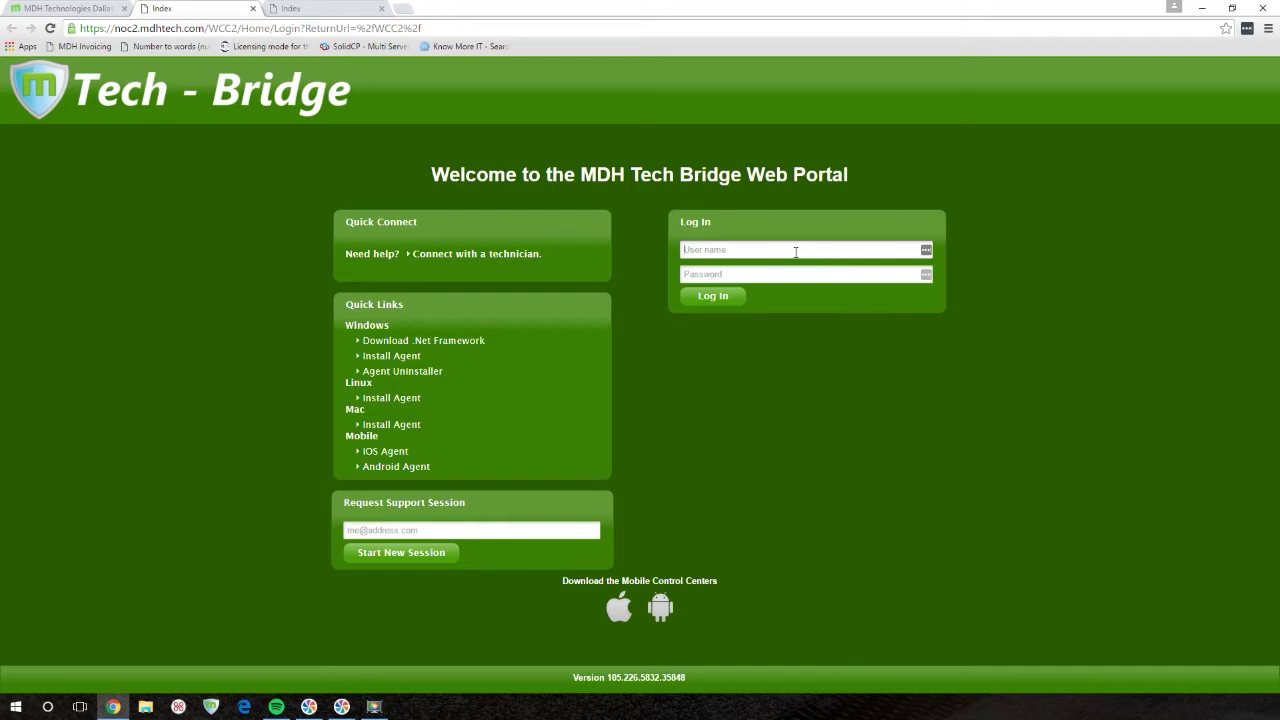
- Log in to the portal with the technician's e-mail address and account password
key(Tab)
key(Tab)
text(•••••••••••)
key(Return)
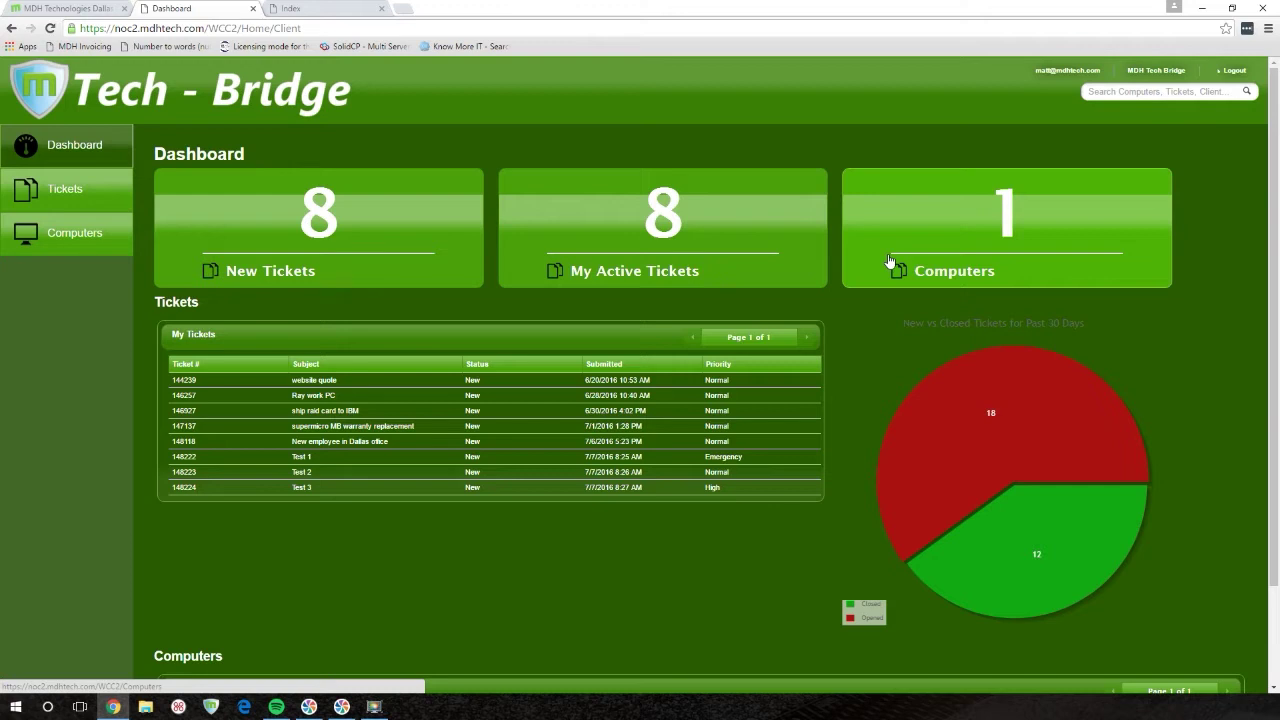
- Go to the Tickets page showing new/unassigned tickets and My Tickets
scroll(111, 397, down, 2)
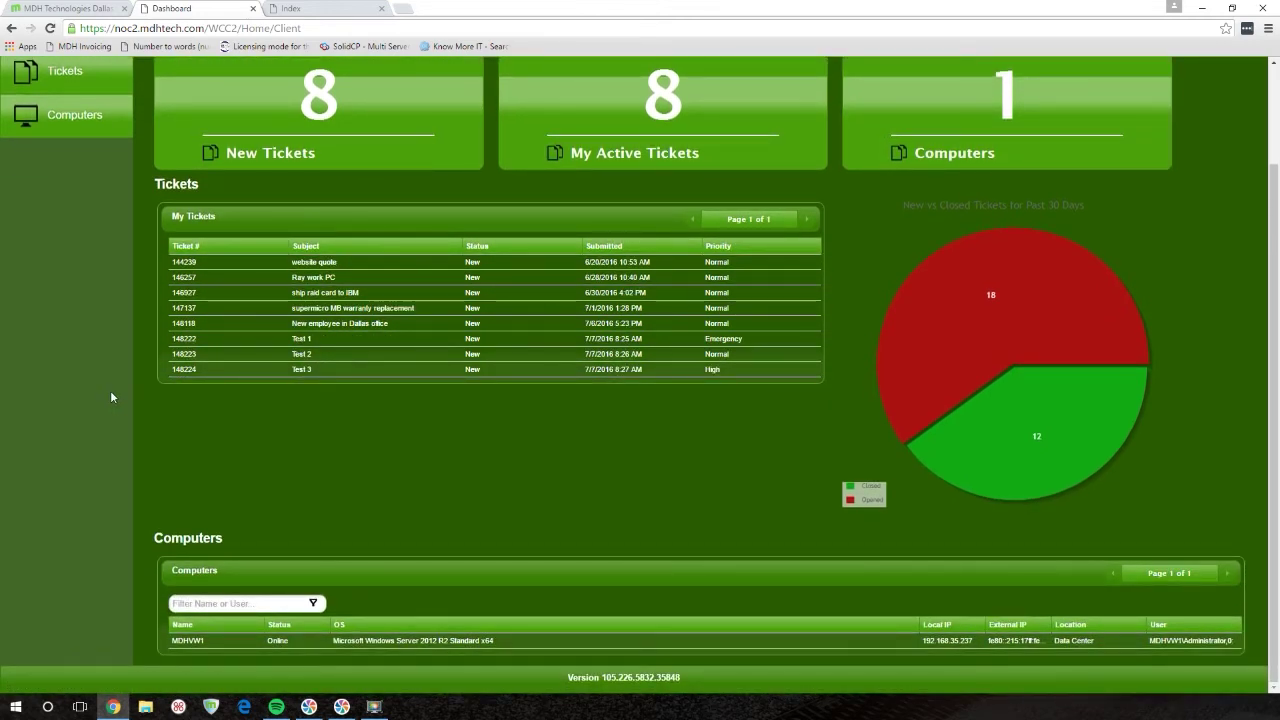
scroll(104, 360, up, 2)
click(63, 202)
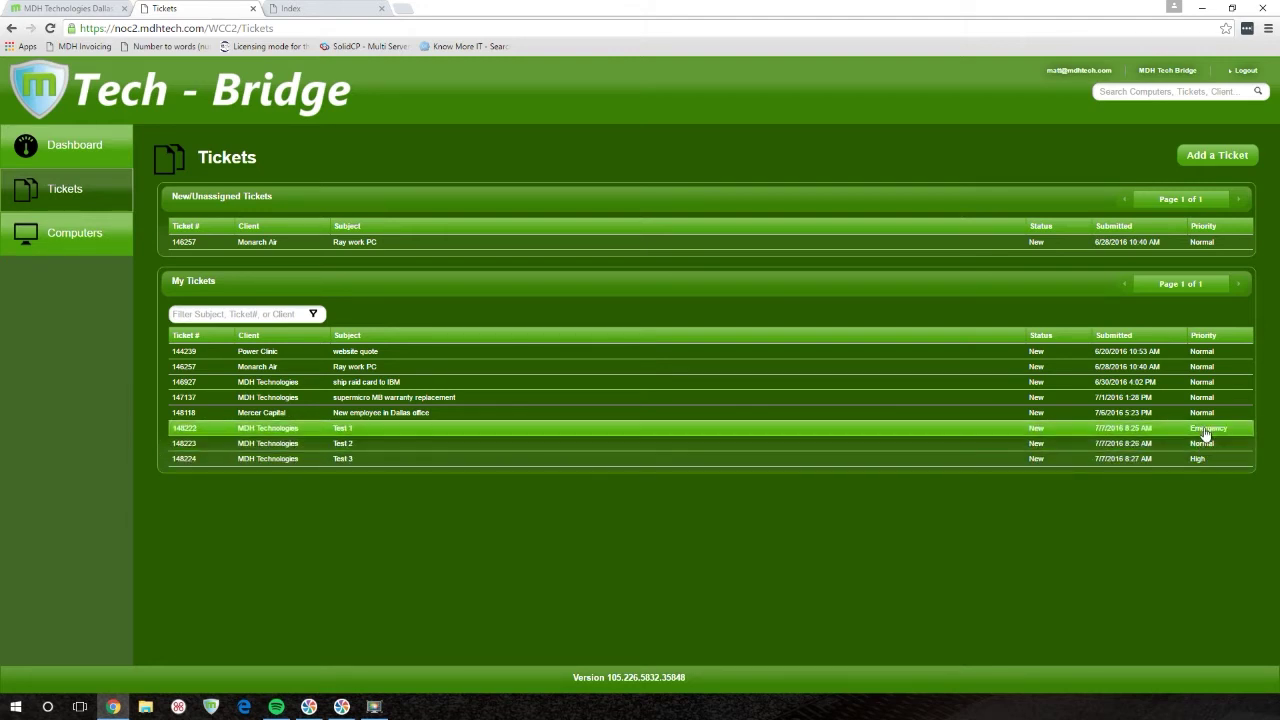
- Review ticket 148222's history and details, then show the Computers list
click(258, 430)
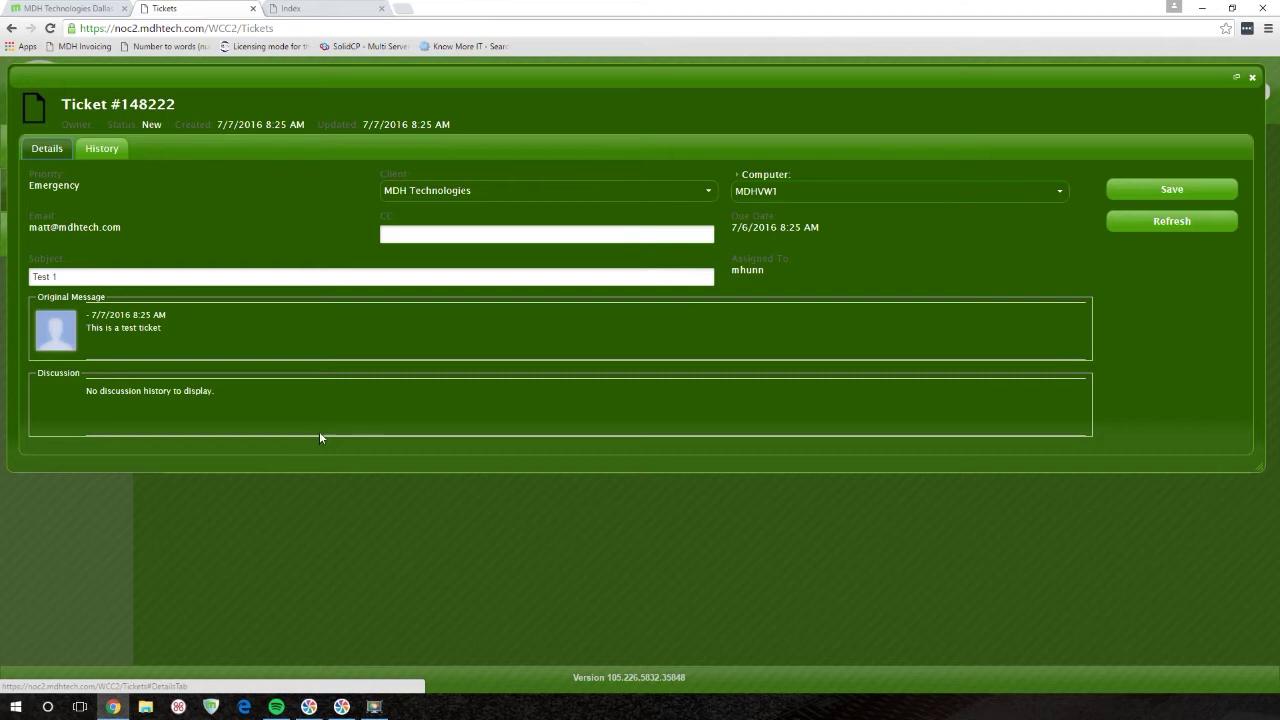
click(95, 152)
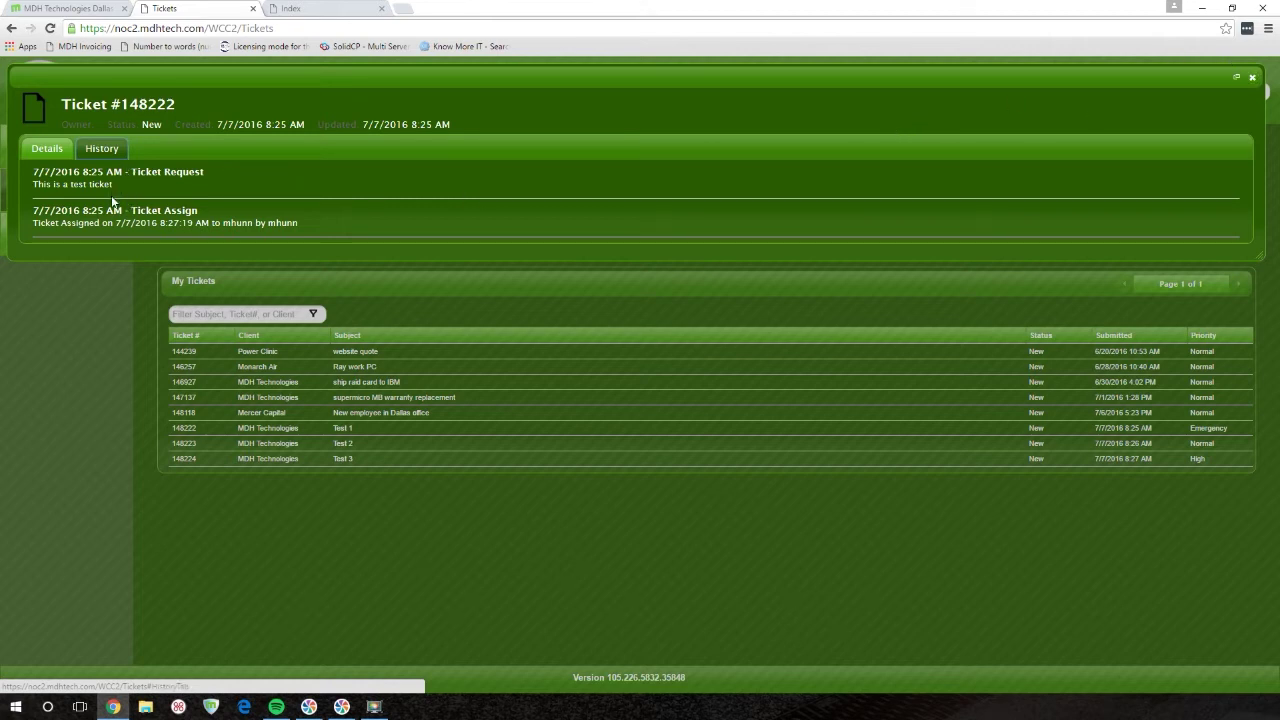
click(92, 156)
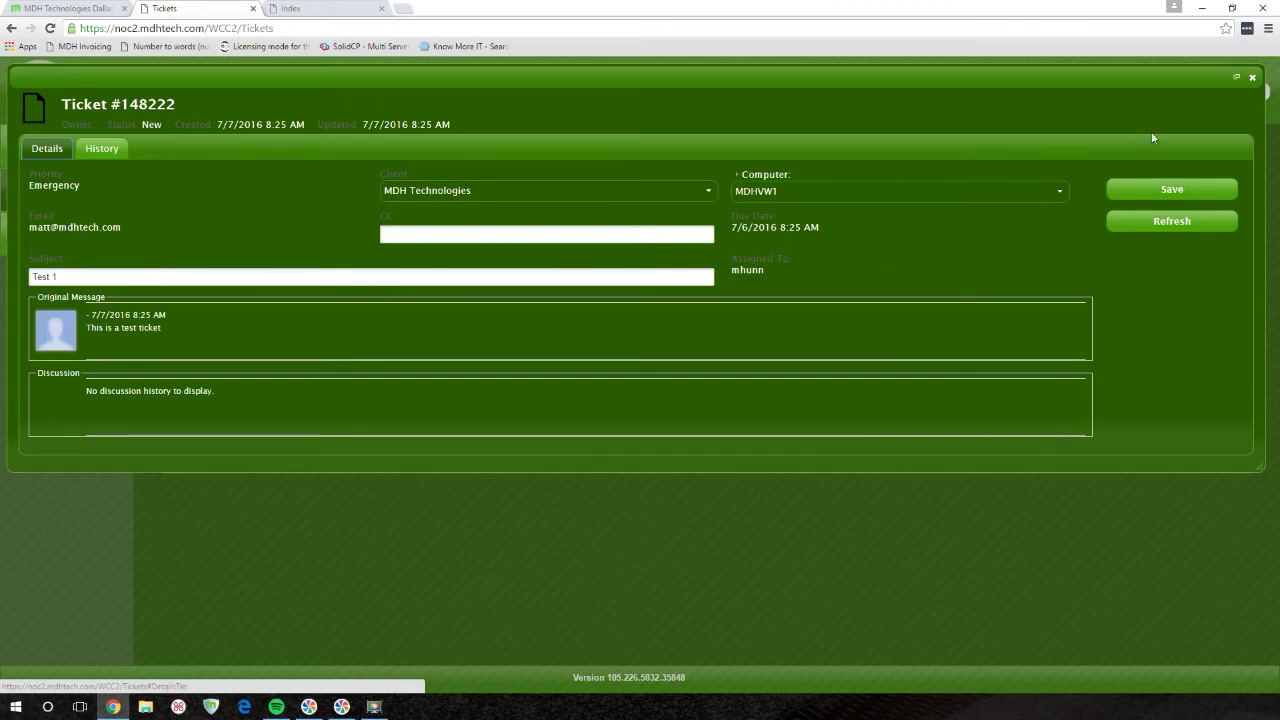
click(1251, 78)
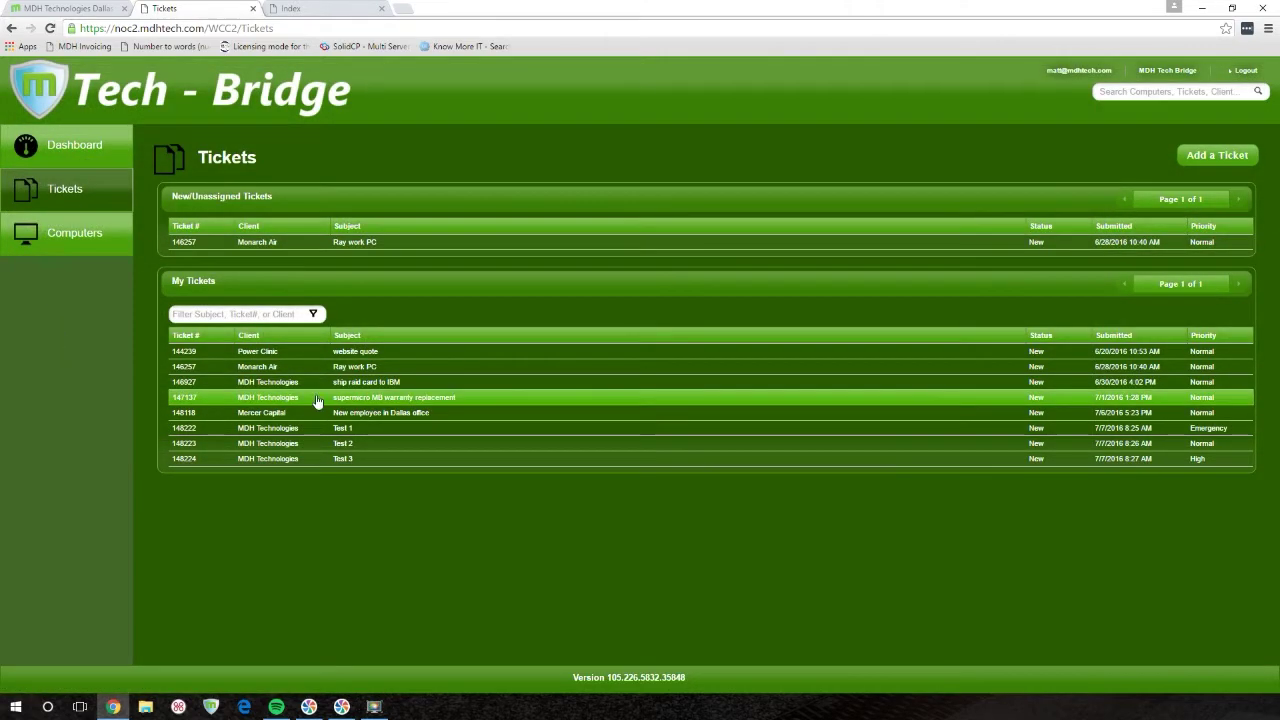
click(90, 242)
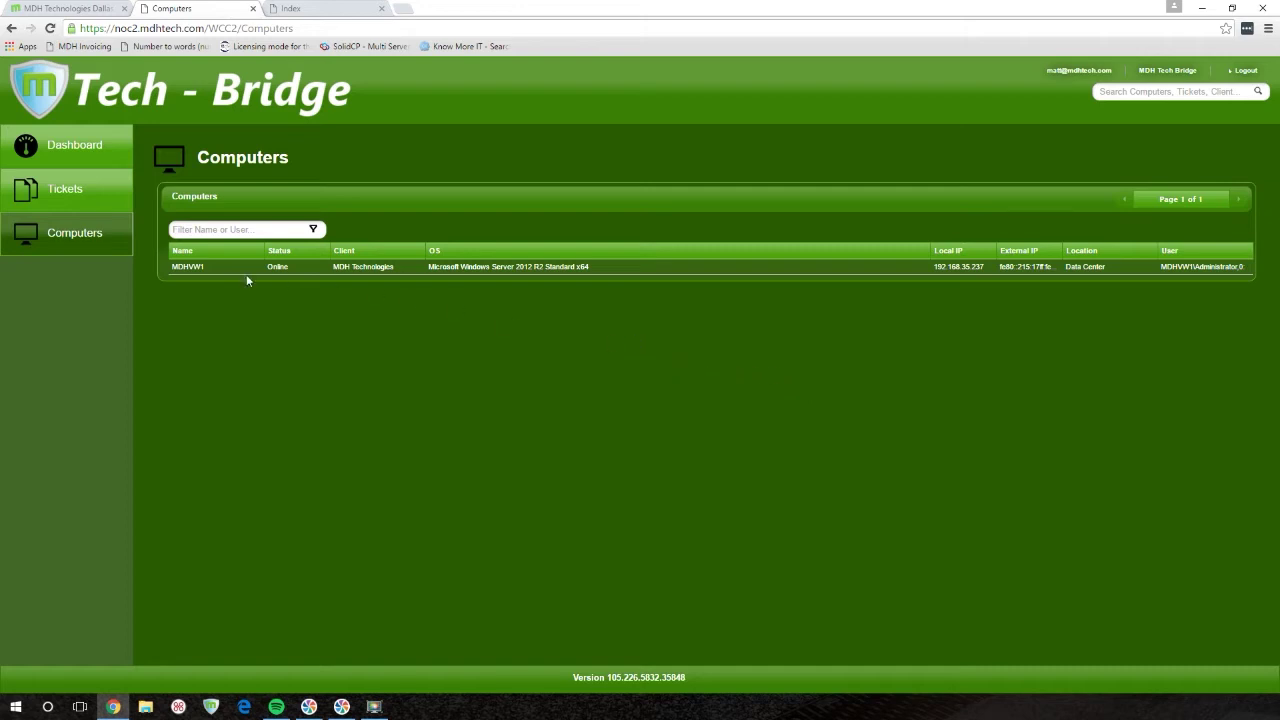
- Open the MDHVW1 computer's detail panel from the Computers table
click(181, 270)
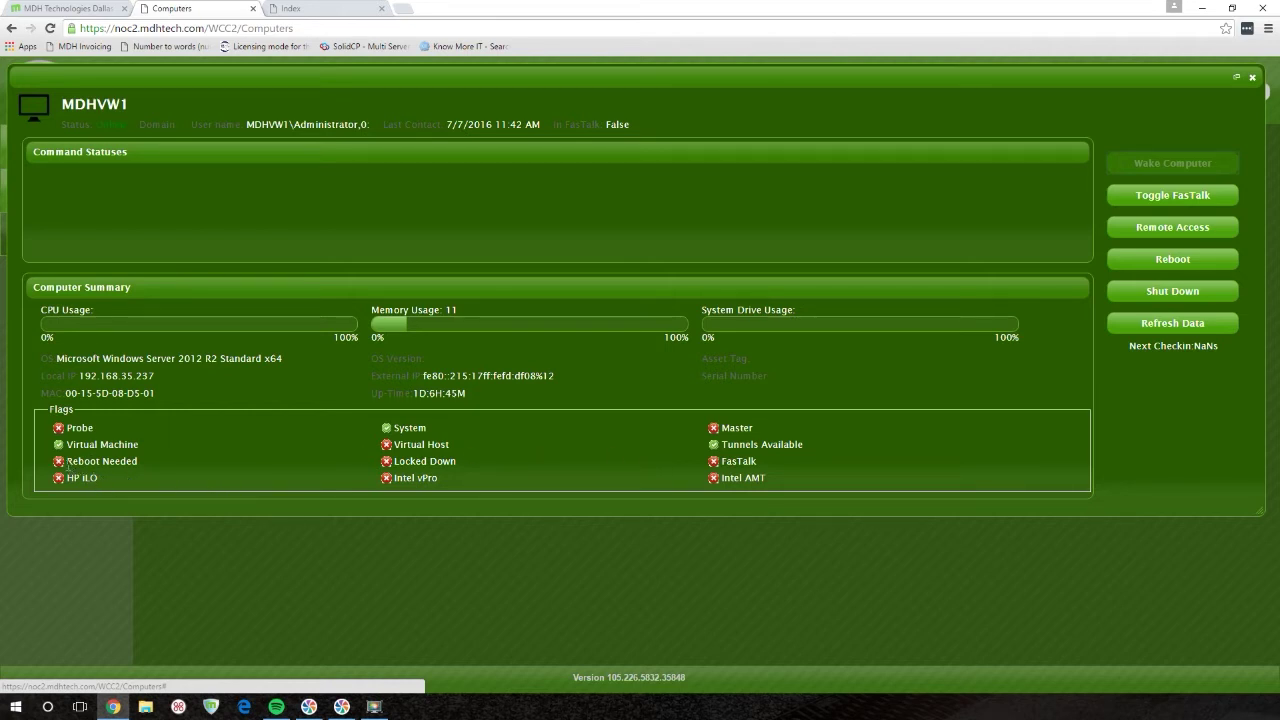
- Note MDHVW1's Reboot Needed flag and start Remote Access, downloading the ScreenConnect client
drag(66, 463, 138, 463)
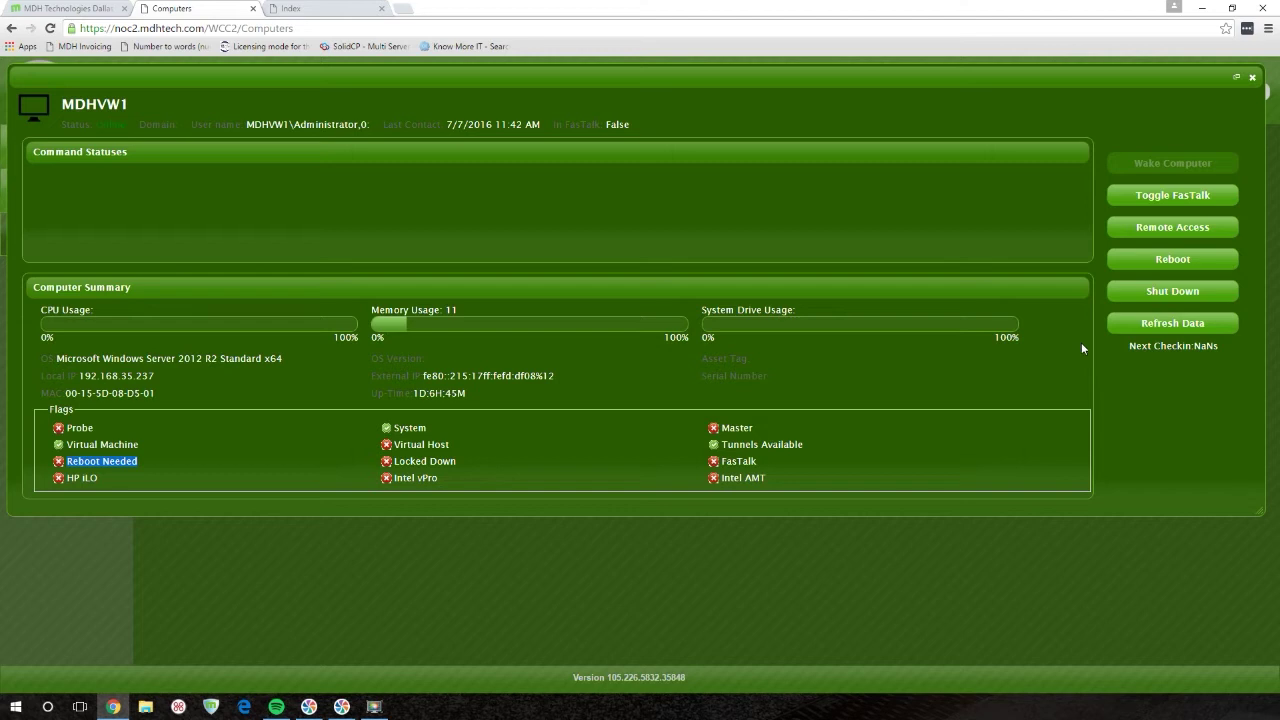
click(1162, 230)
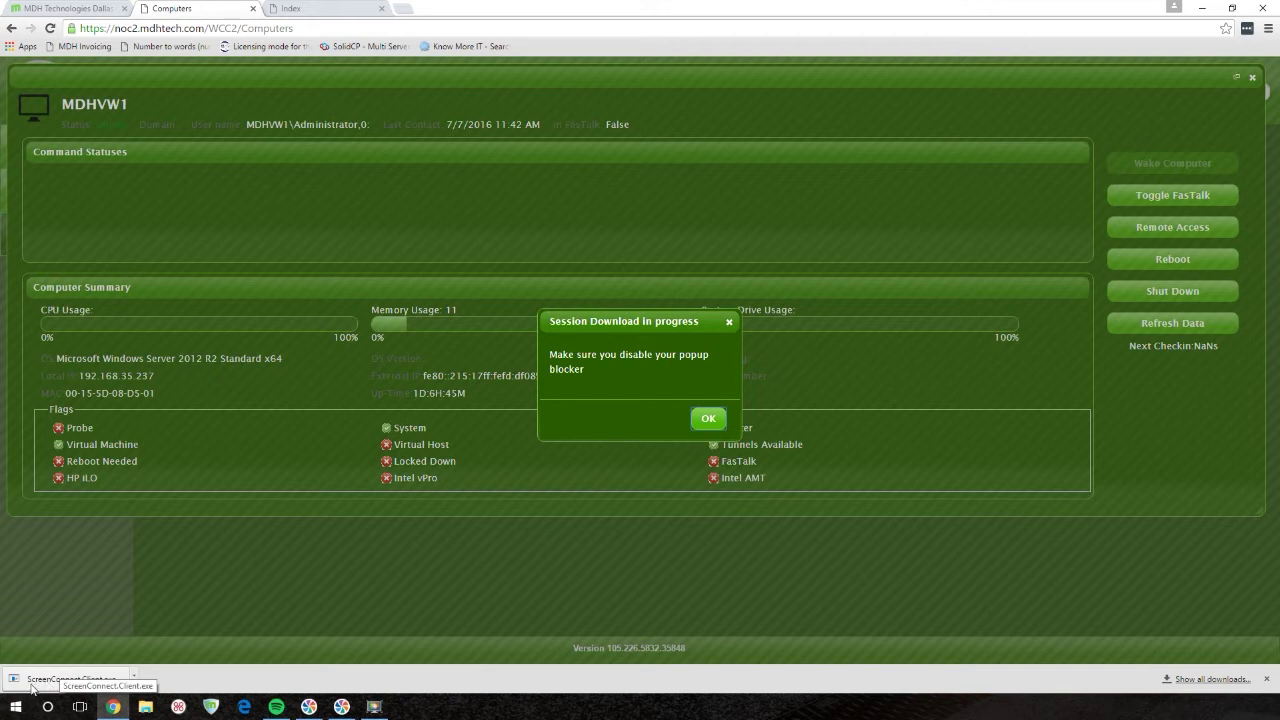
- Run the downloaded ScreenConnect.Client.exe to connect to MDHVW1
click(40, 688)
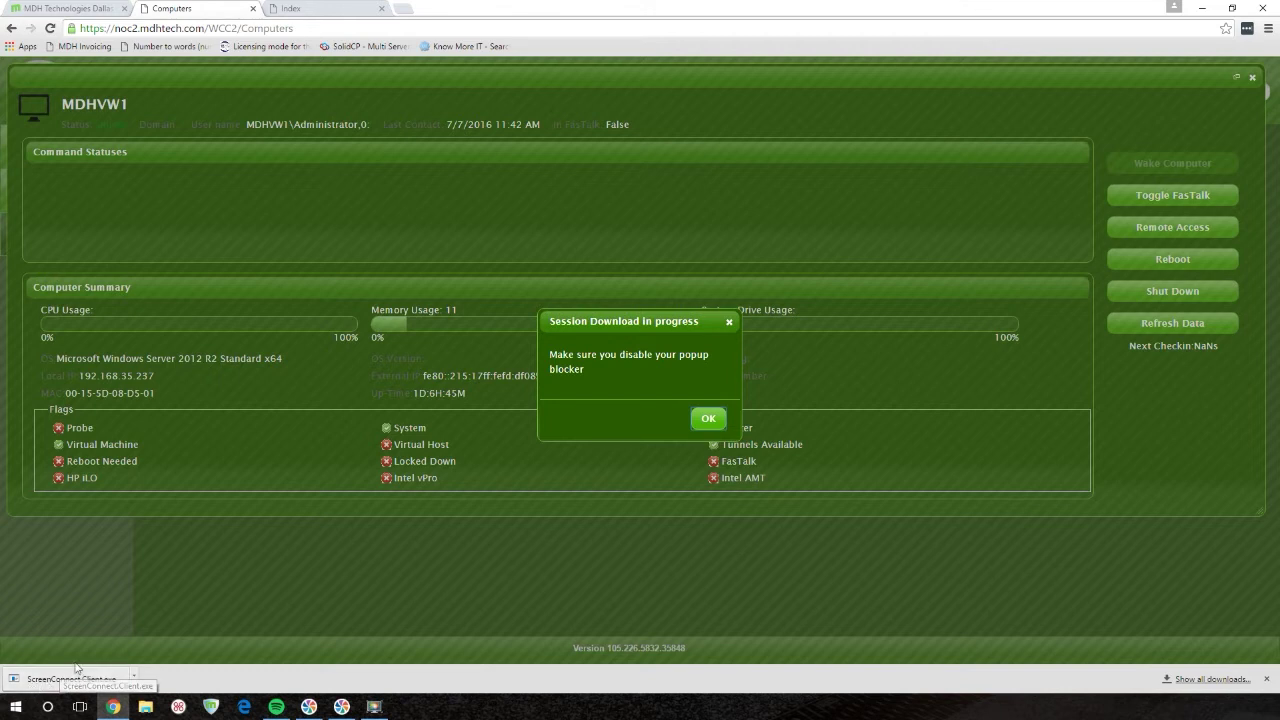
click(58, 686)
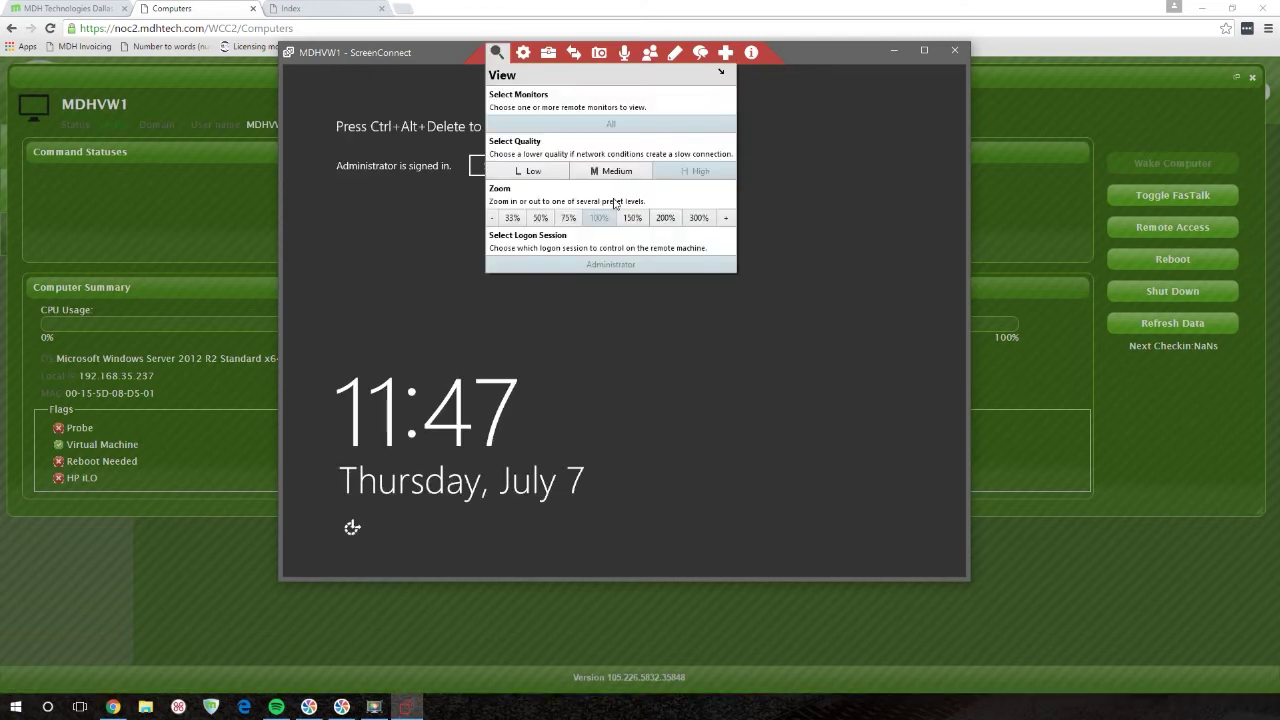
- Send Ctrl-Alt-Del to MDHVW1 and sign in as Administrator with the password
mouse_move(524, 55)
click(548, 124)
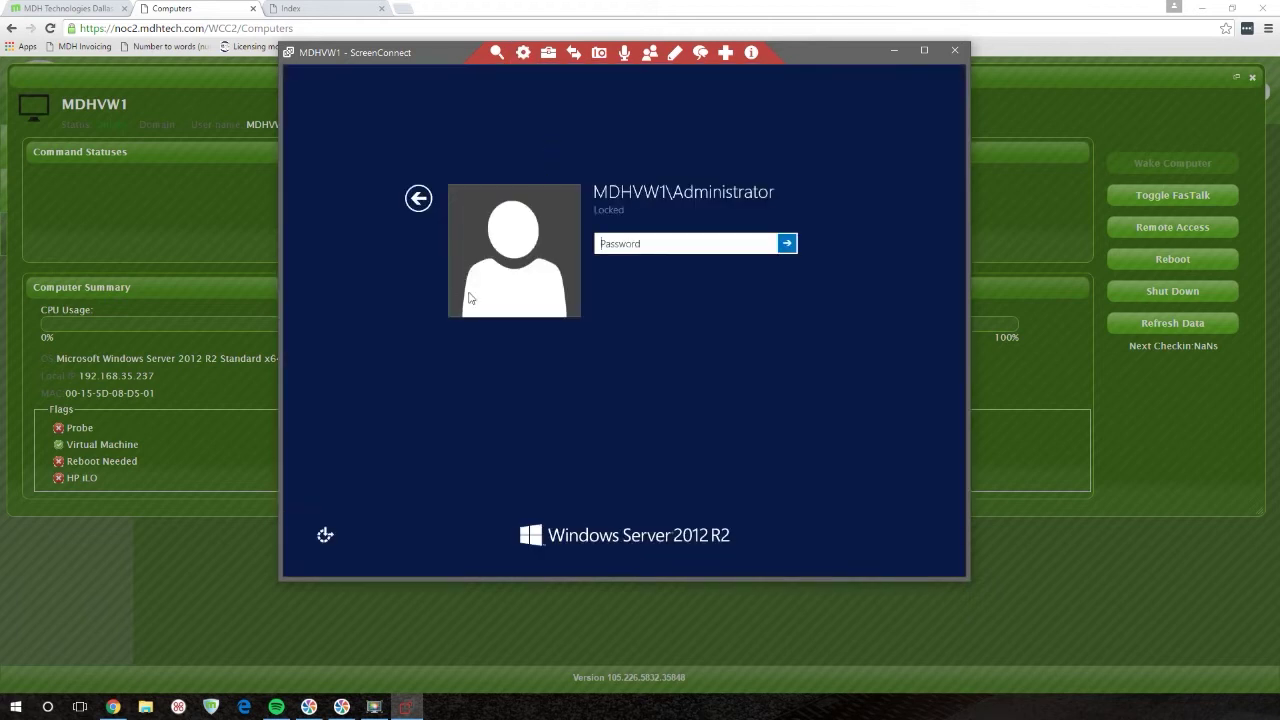
text(••••••••••)
key(Return)
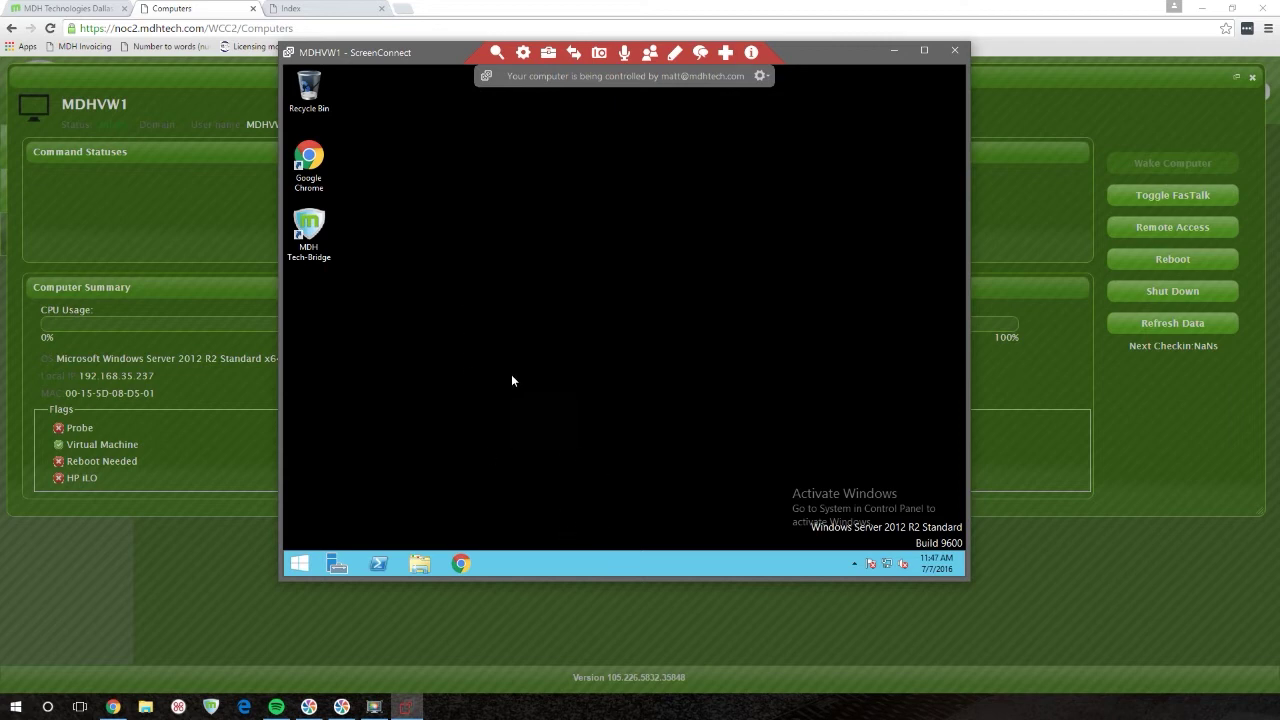
click(458, 566)
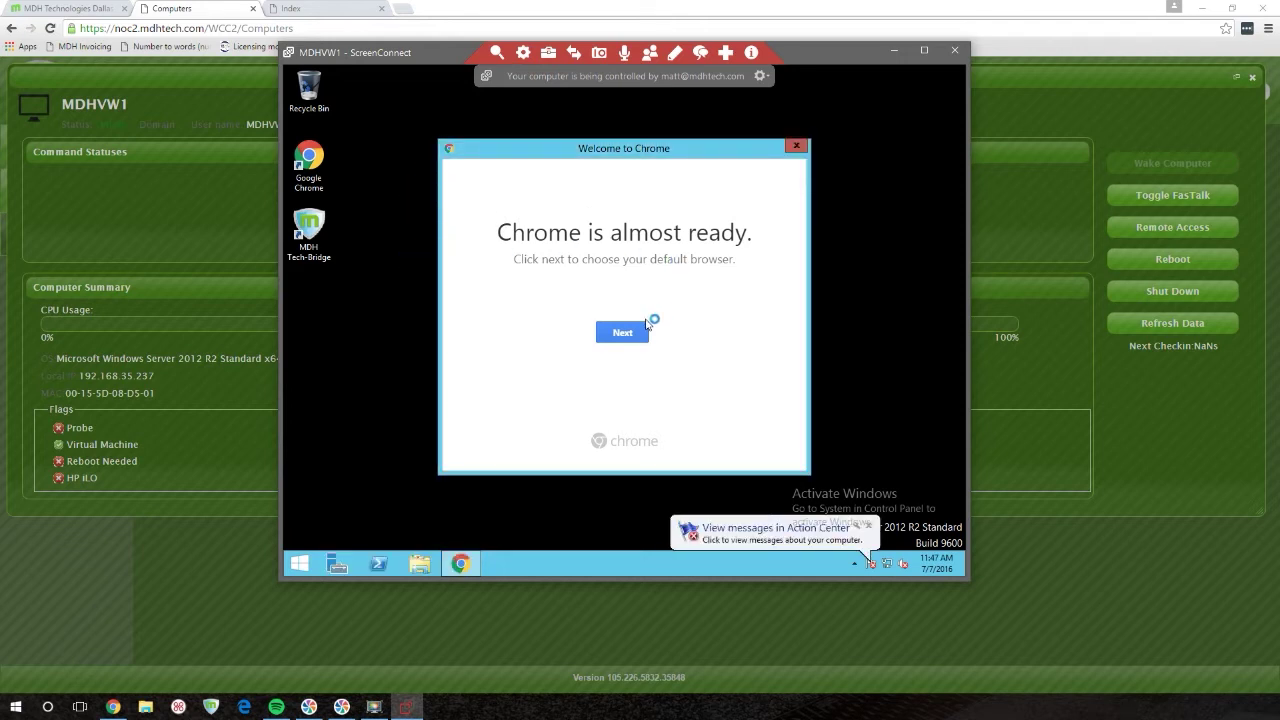
- Set Chrome as the remote server's default browser and close the Getting Started tab
click(650, 330)
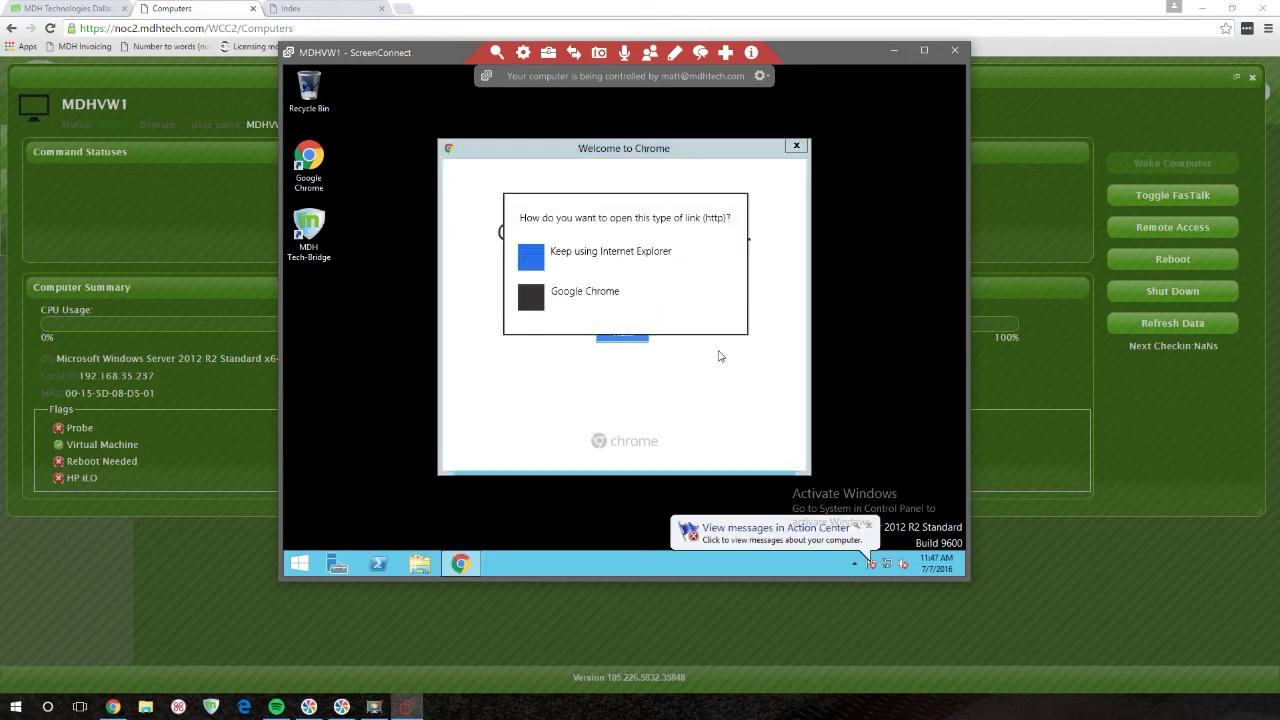
click(592, 298)
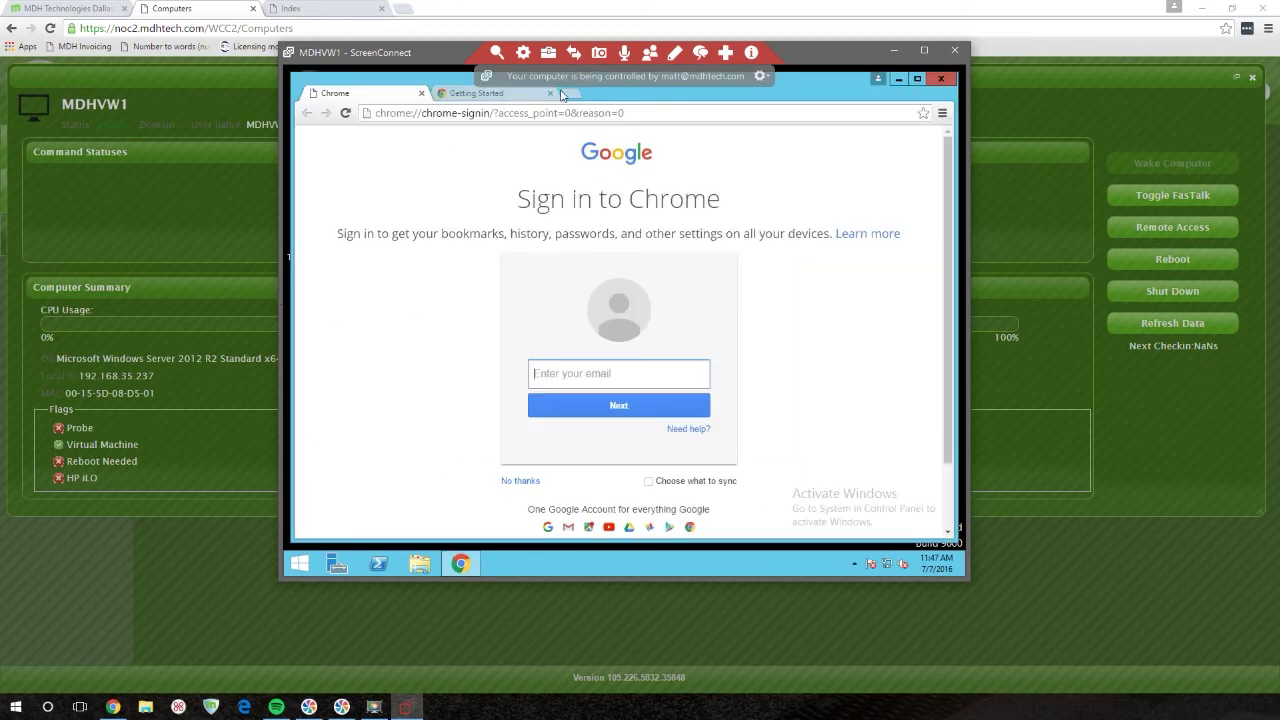
click(551, 93)
- Search 'speed test', open Speedtest.net by Ookla and begin the test
click(546, 114)
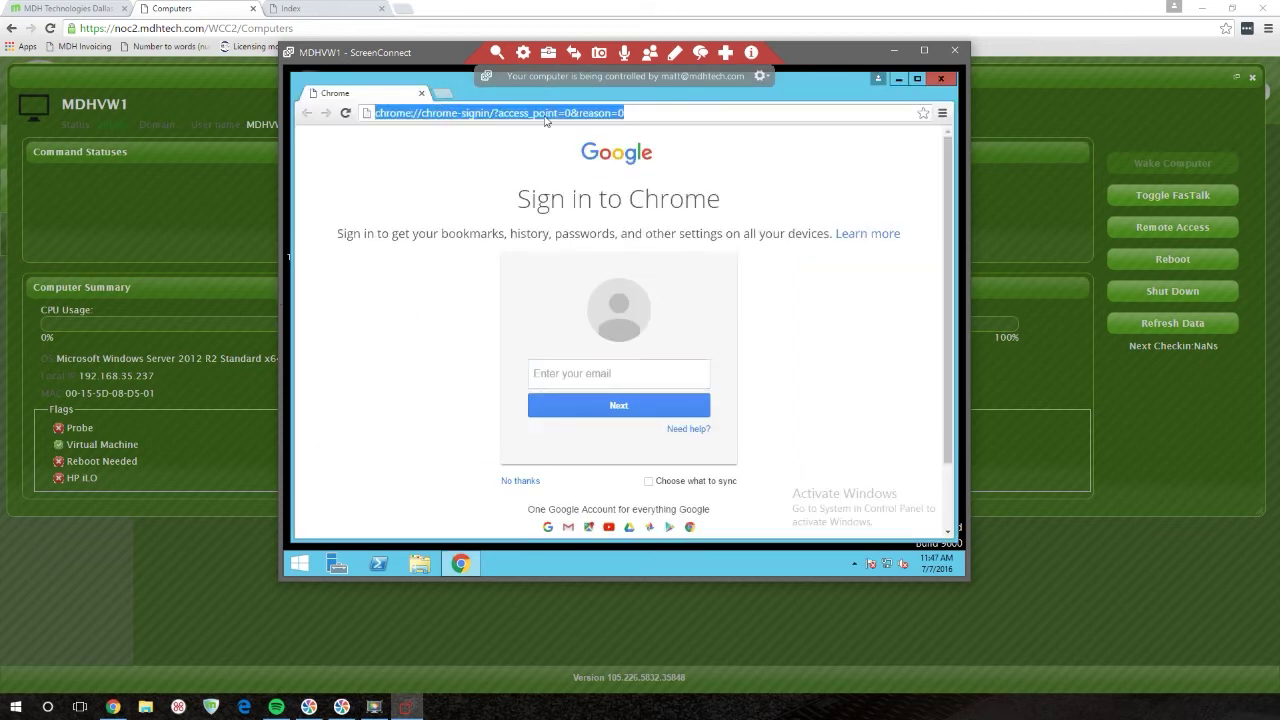
text(speed test)
key(Return)
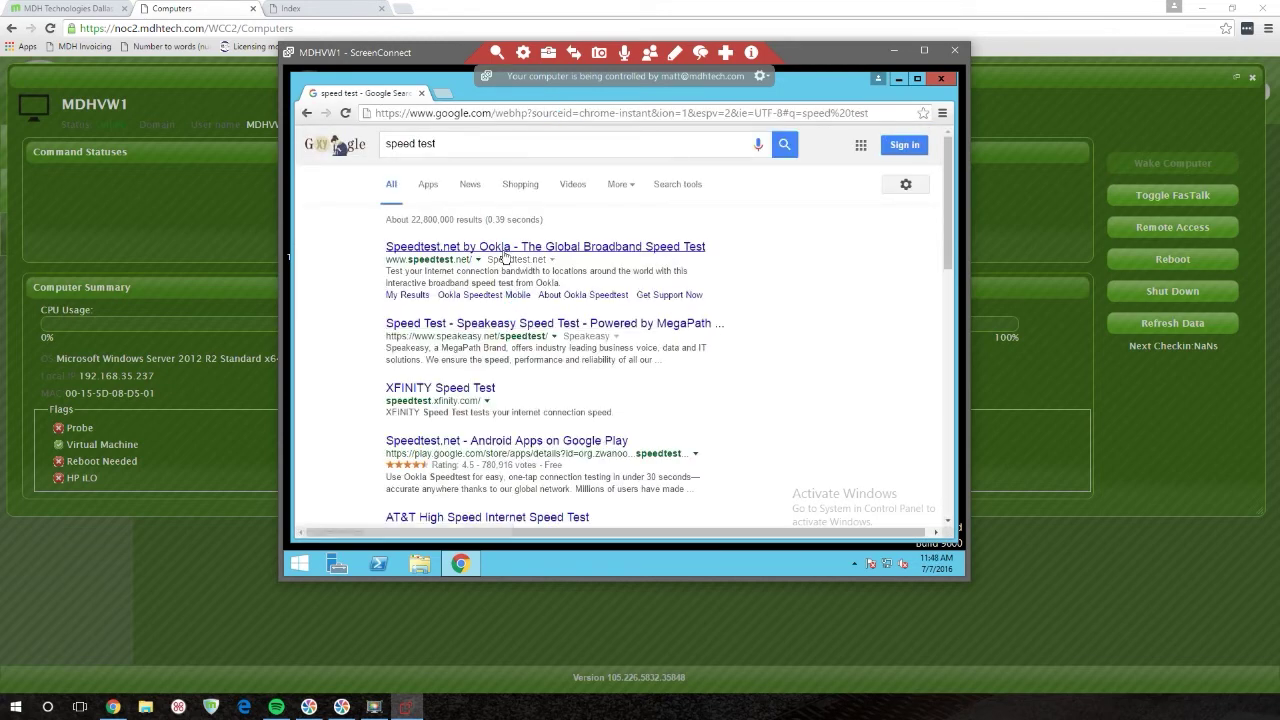
click(505, 250)
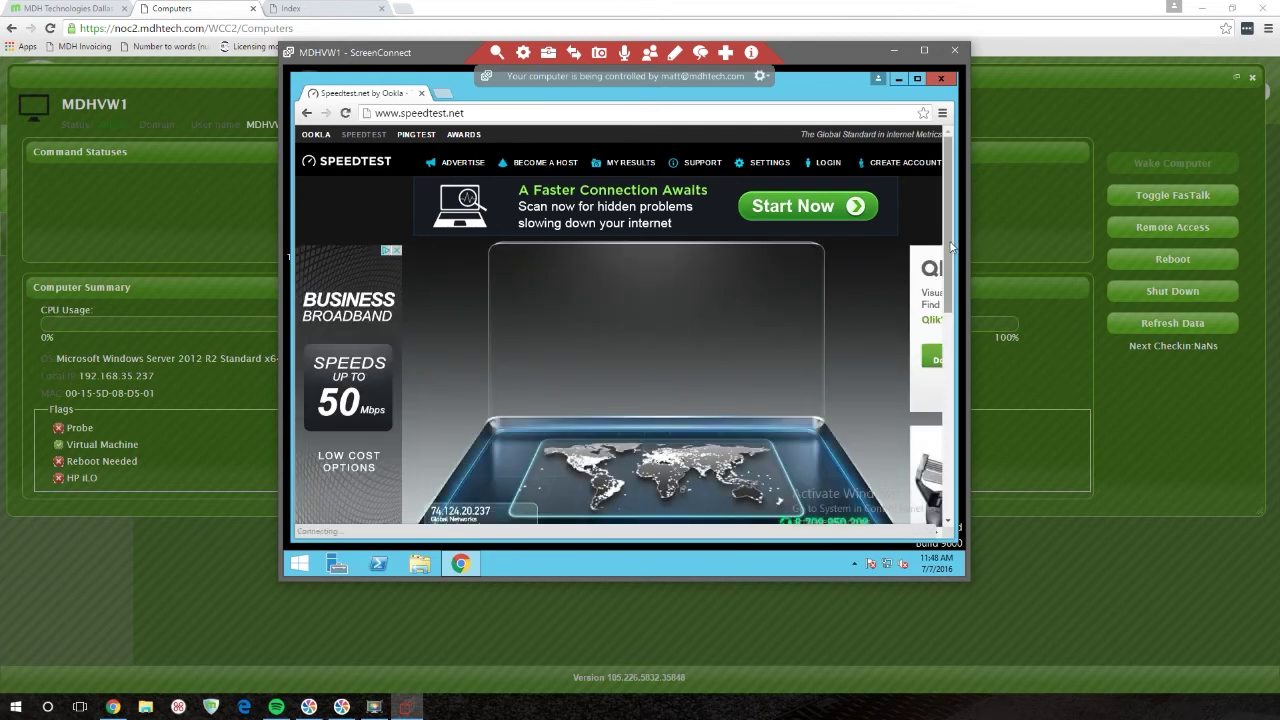
drag(952, 246, 947, 268)
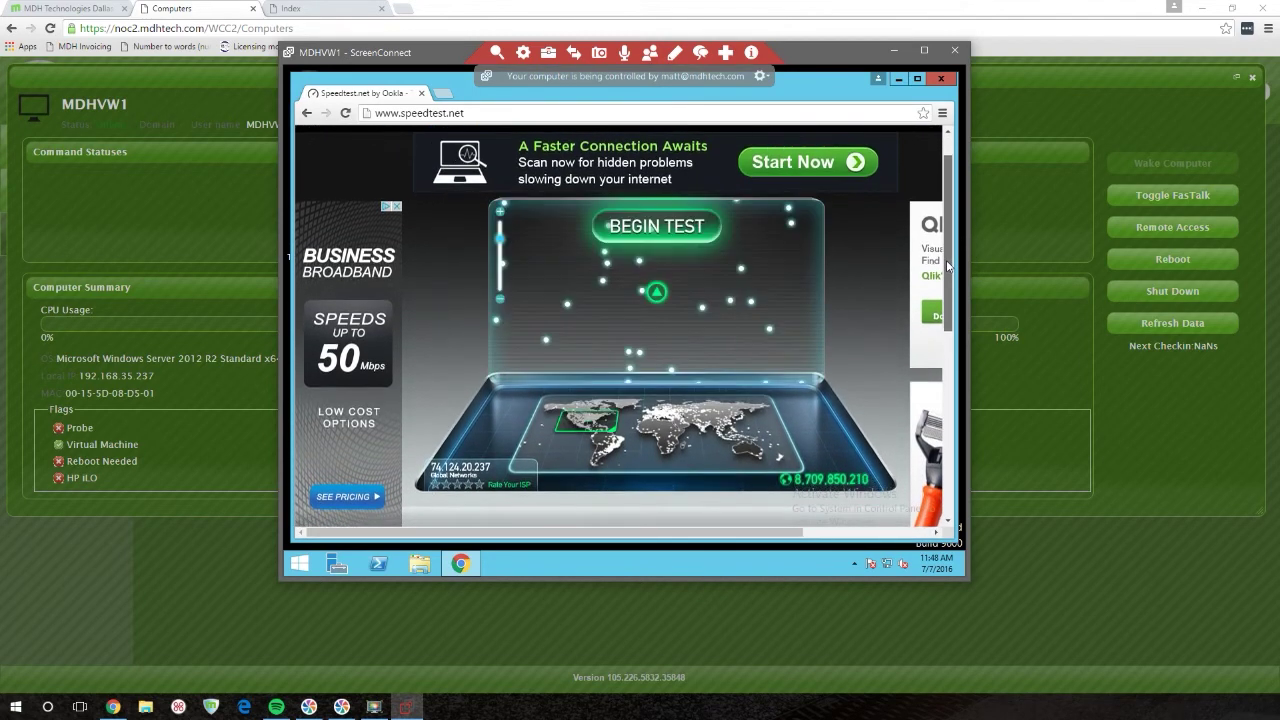
click(665, 230)
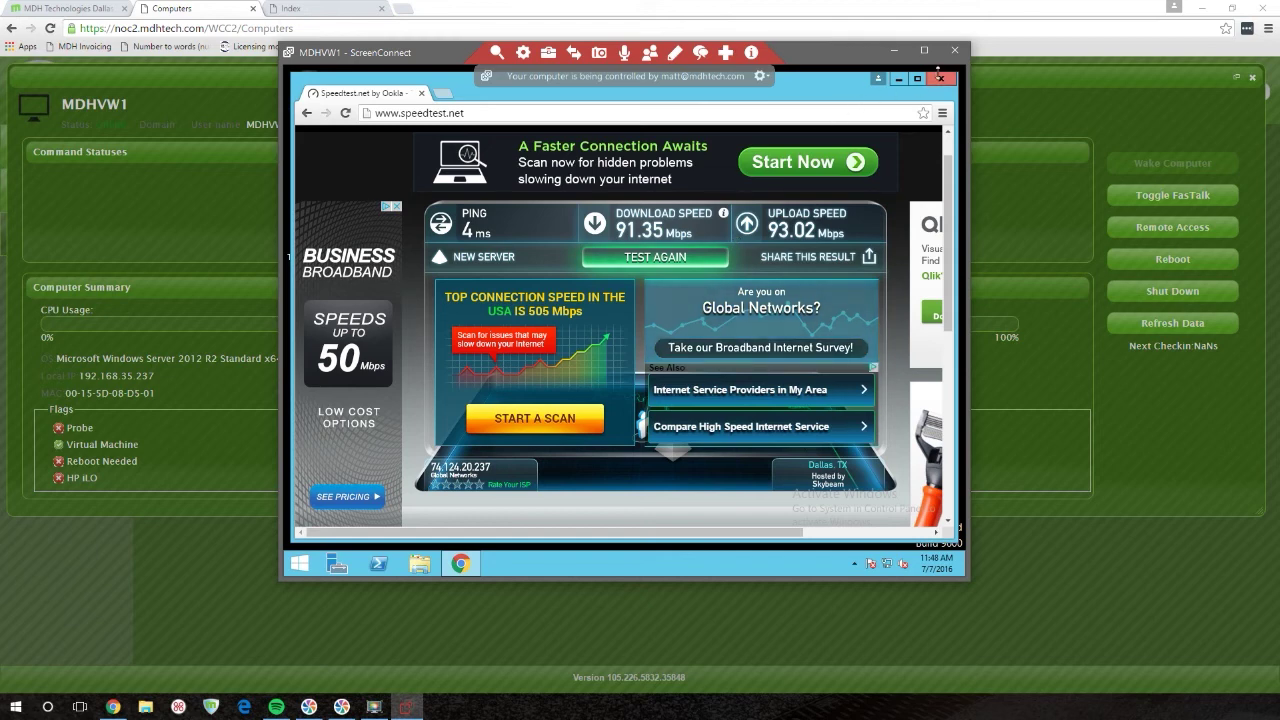
- After results of 4 ms ping, 91.35 down and 93.02 Mbps up, close remote Chrome
click(941, 78)
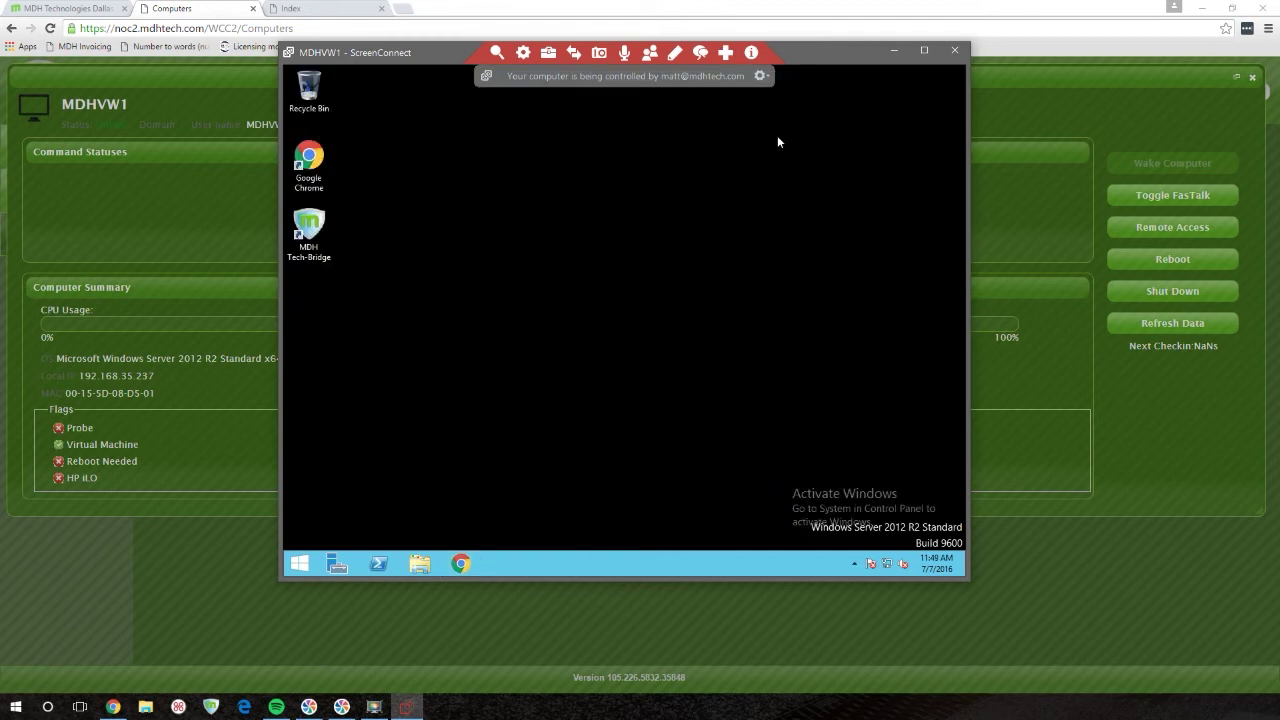
mouse_move(601, 58)
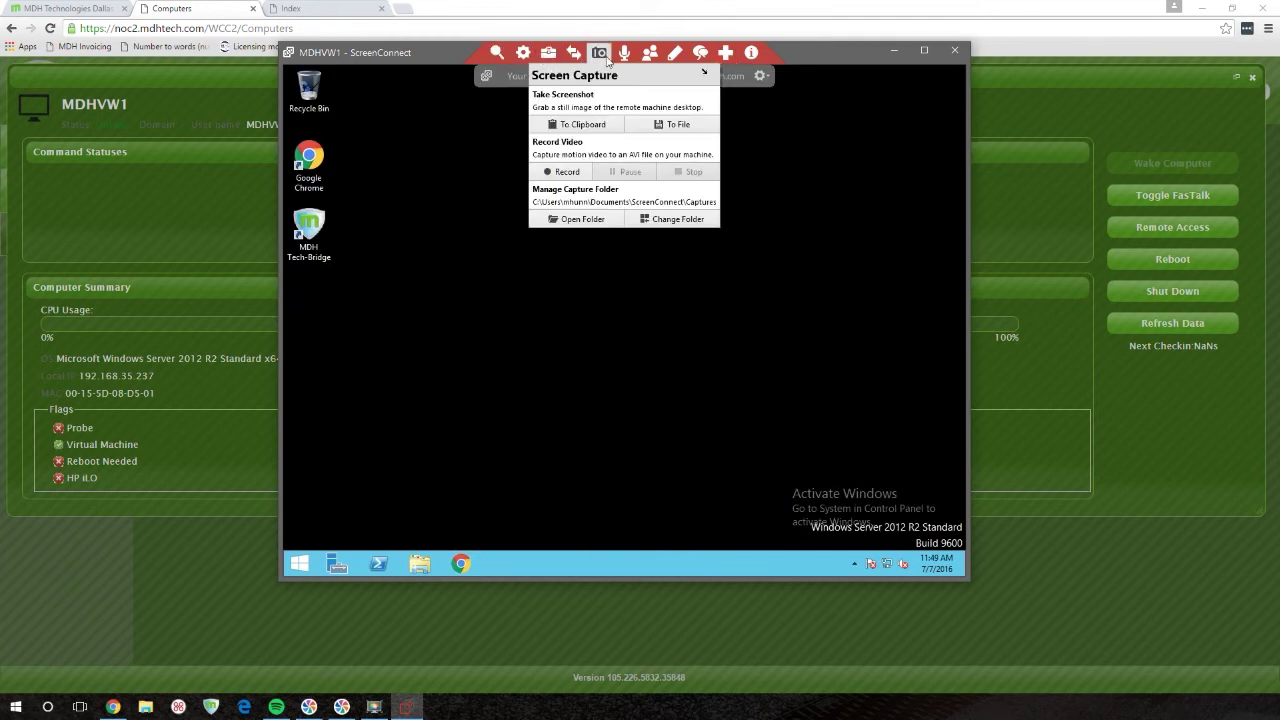
mouse_move(497, 55)
mouse_move(748, 57)
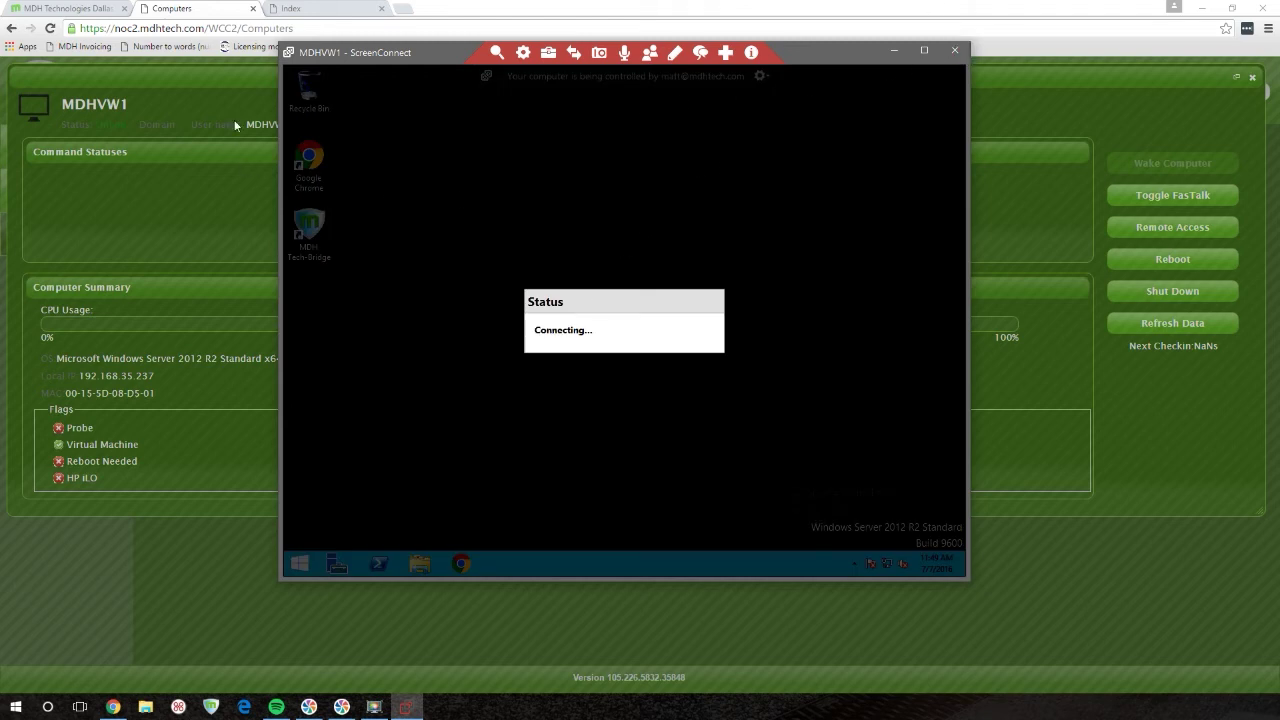
- Move the ScreenConnect window aside and dismiss the Session Download in progress notice
drag(394, 57, 0, 120)
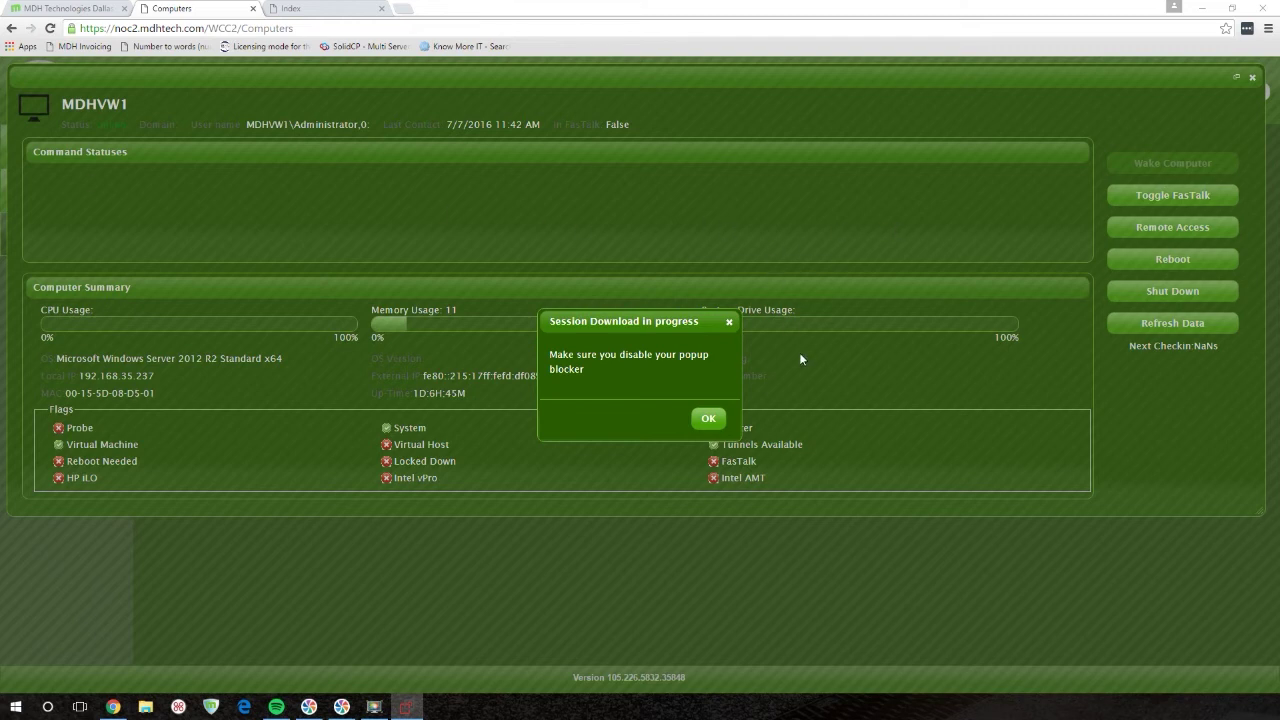
click(710, 419)
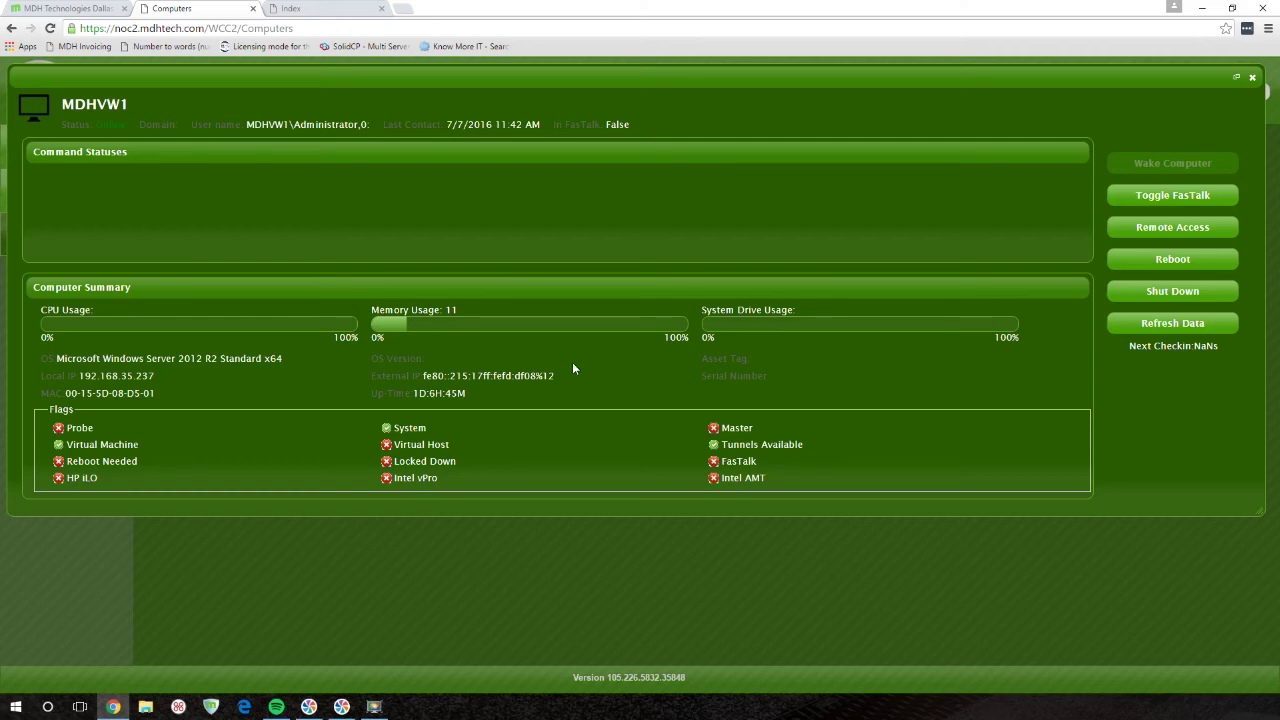
- Close the MDHVW1 details dialog to reveal the Computers list, then log out
click(1252, 77)
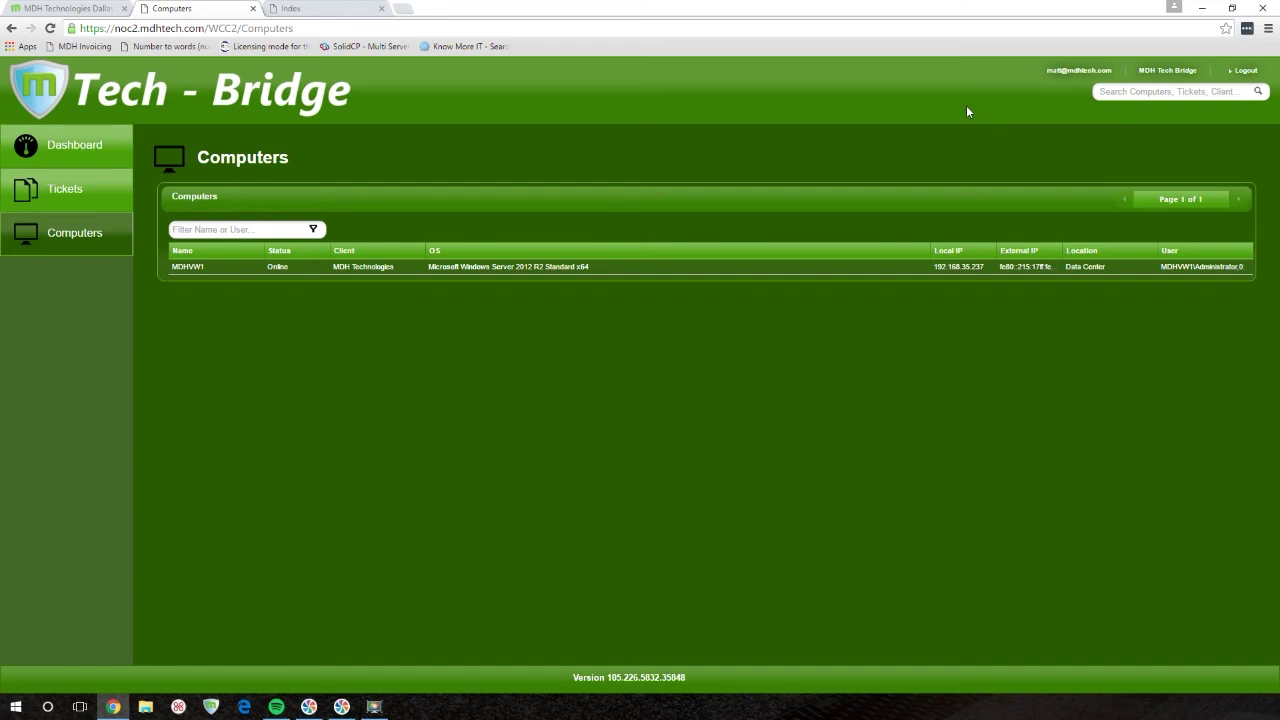
click(1244, 72)
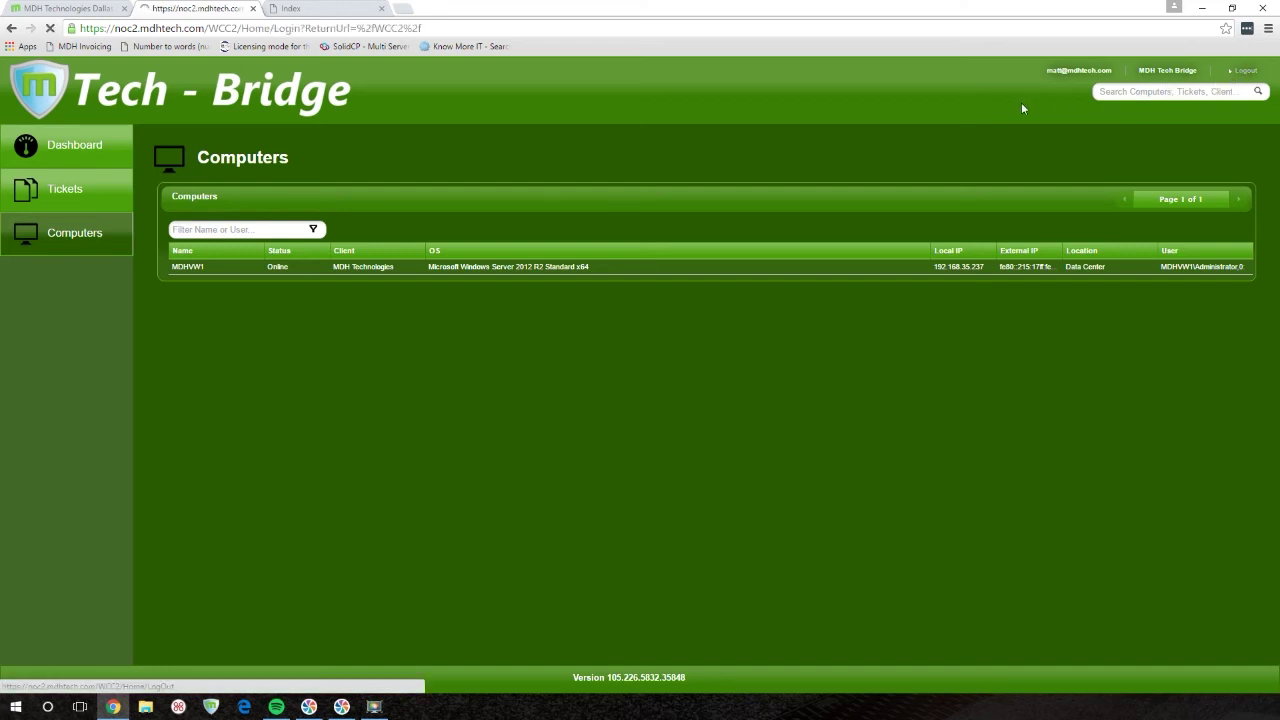